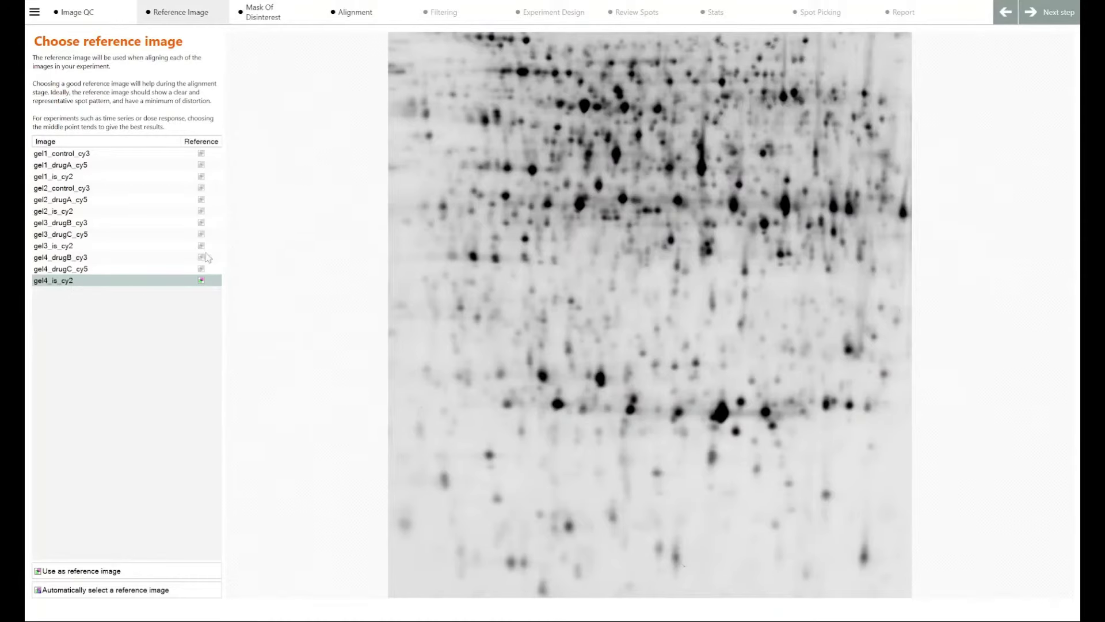
# Step: Compare the gel2, gel3 and gel4 candidates as alignment references and set gel4_is_cy2 as the reference image
pyautogui.click(203, 235)
pyautogui.click(201, 223)
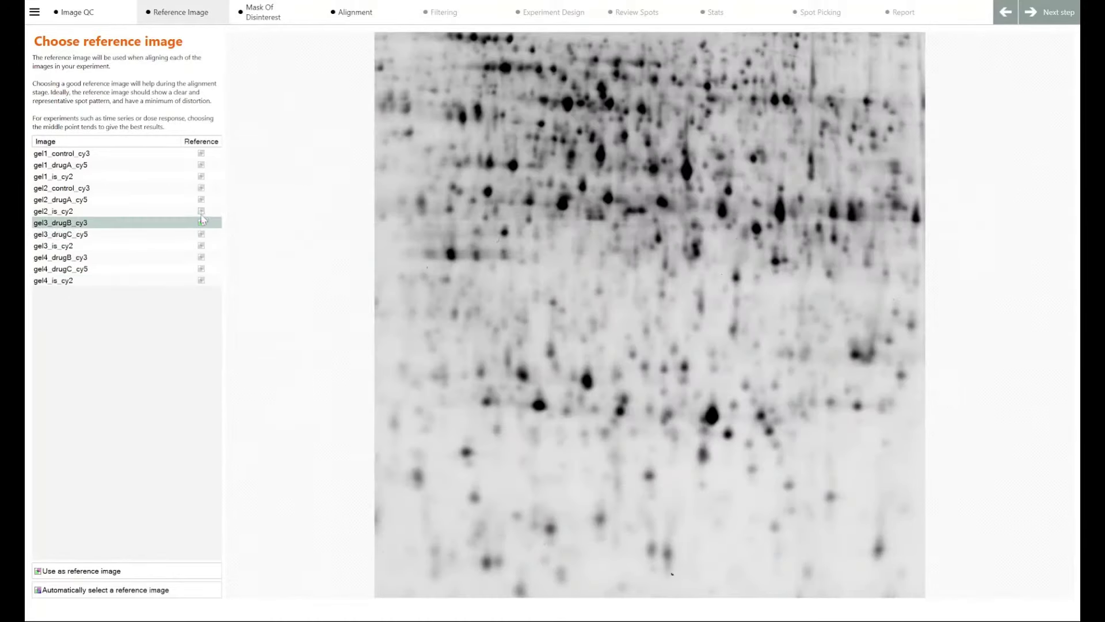
pyautogui.click(201, 211)
pyautogui.click(201, 234)
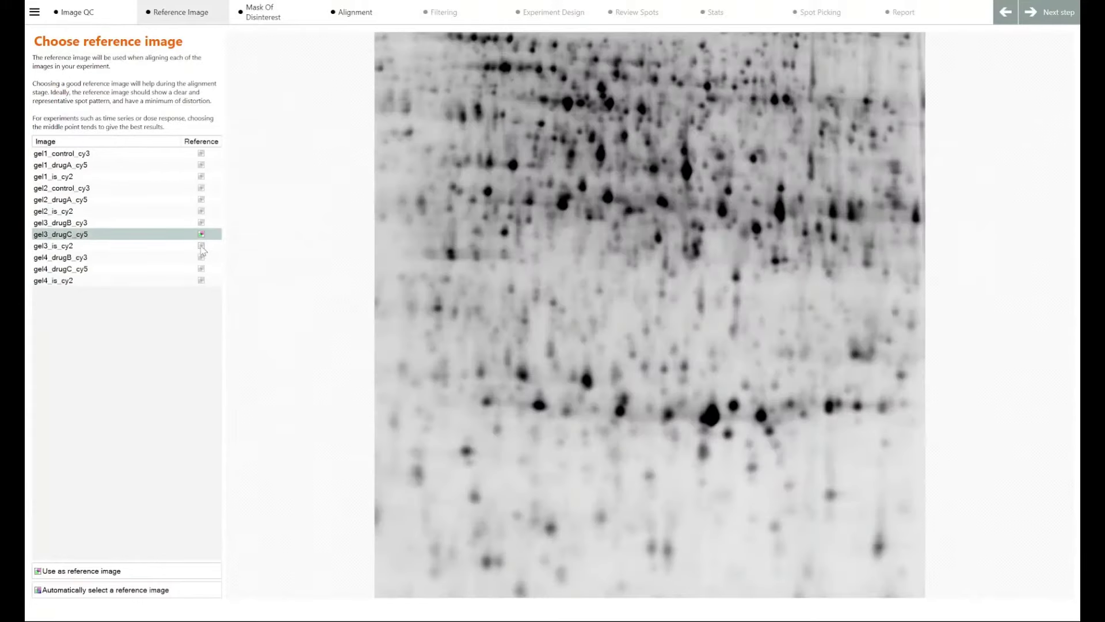
pyautogui.click(201, 246)
pyautogui.click(201, 258)
pyautogui.click(202, 269)
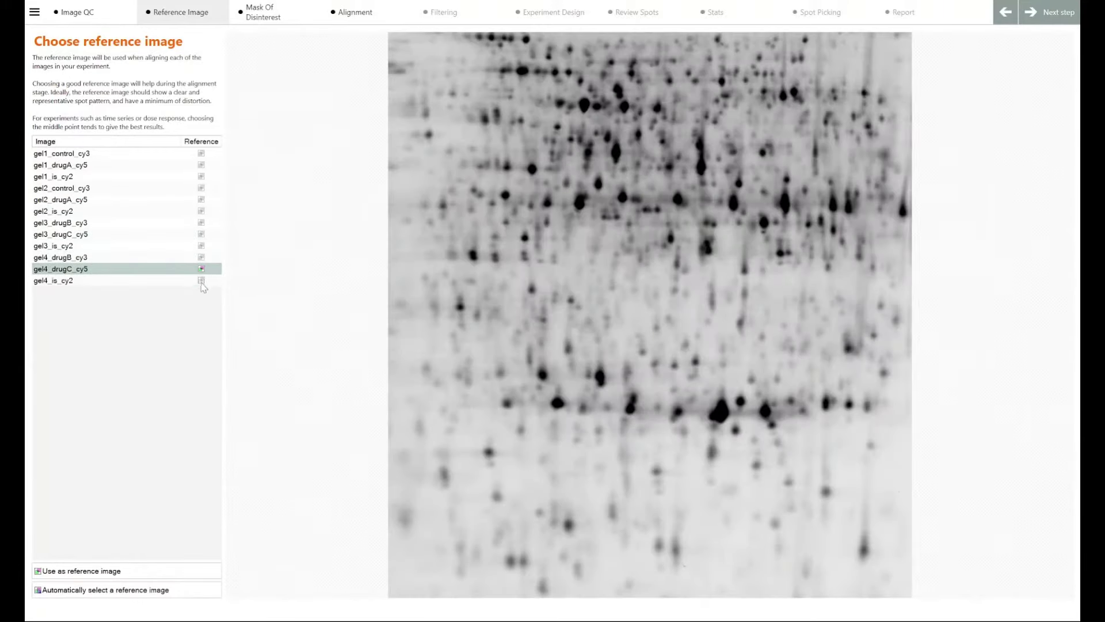
pyautogui.click(202, 282)
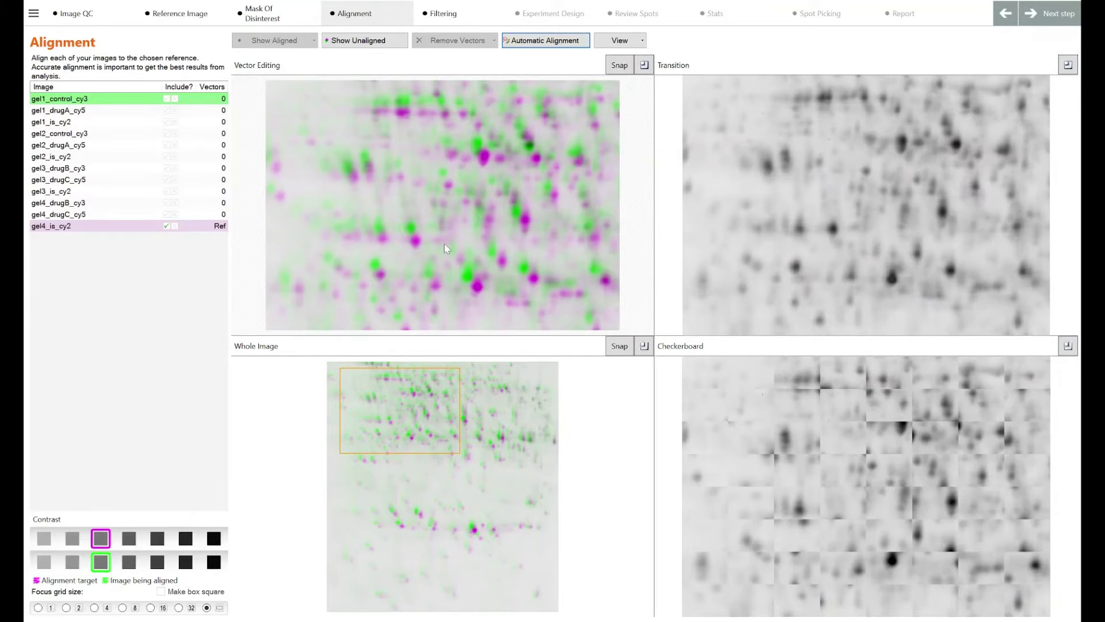
# Step: Run automatic alignment with only gel1_control_cy3 included, excluding all the other gel images
pyautogui.moveTo(778, 220)
pyautogui.moveTo(671, 229)
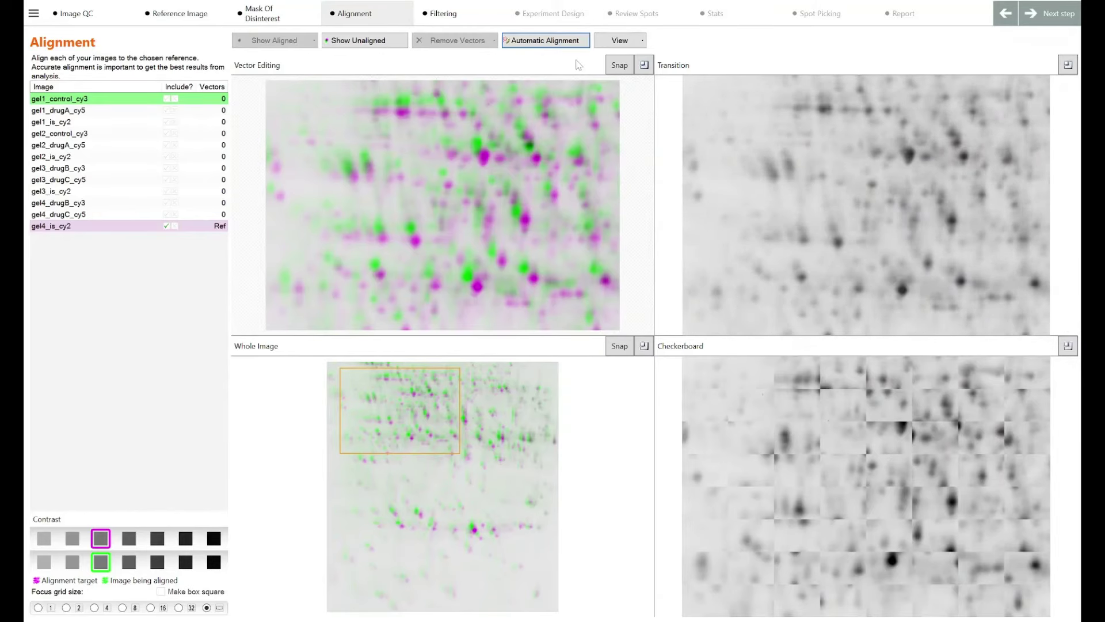
pyautogui.click(558, 41)
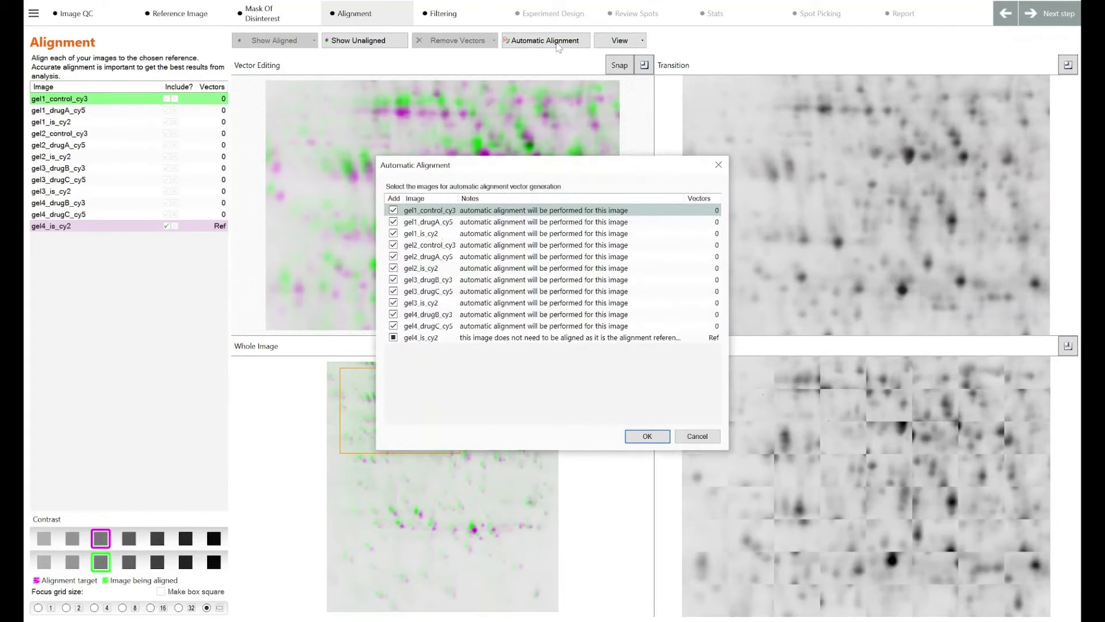
pyautogui.click(394, 221)
pyautogui.click(393, 234)
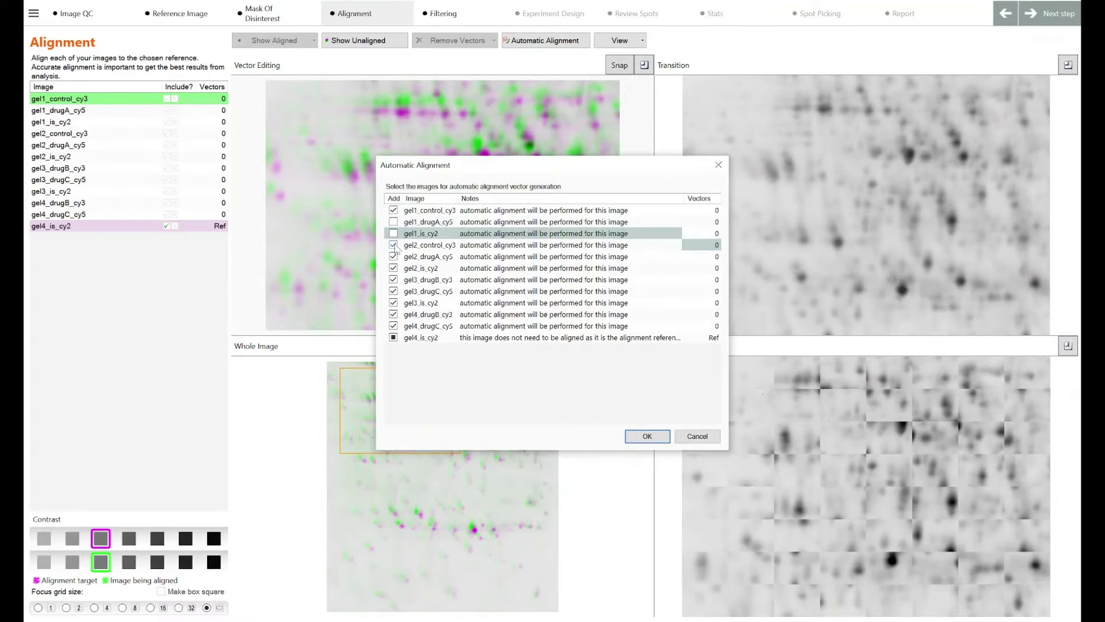
pyautogui.click(393, 245)
pyautogui.click(393, 257)
pyautogui.click(394, 269)
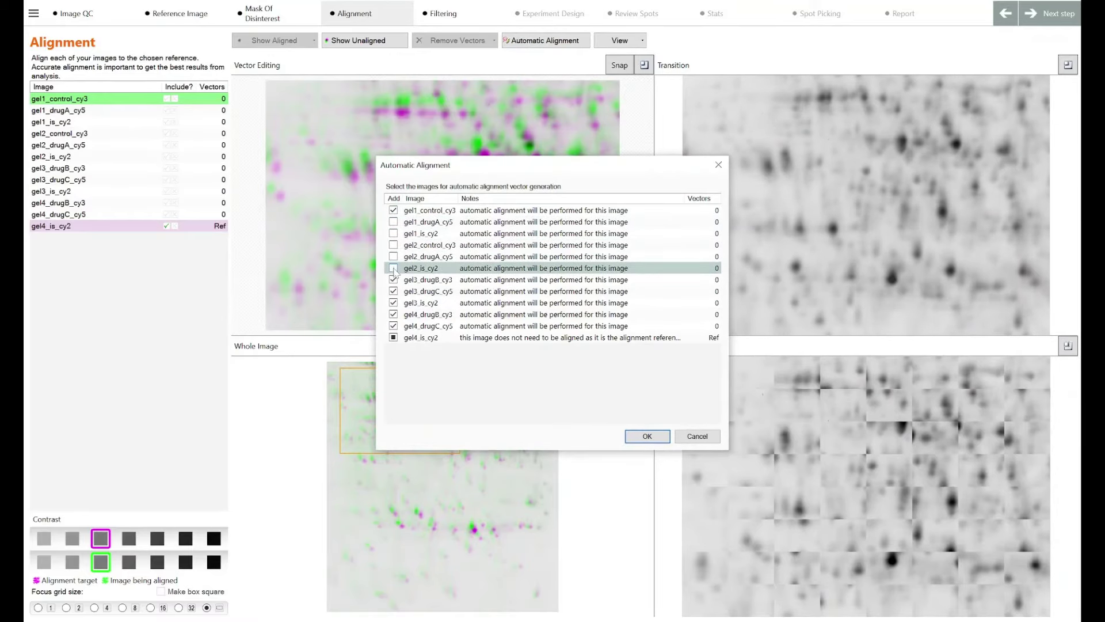
pyautogui.click(394, 280)
pyautogui.click(393, 291)
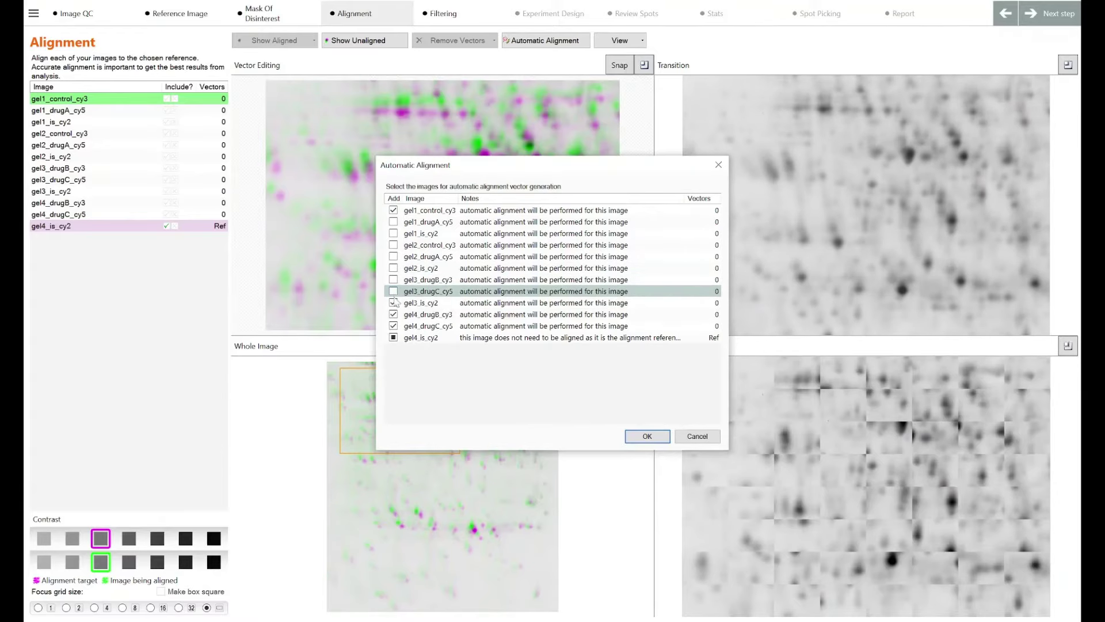
pyautogui.click(394, 303)
pyautogui.click(393, 314)
pyautogui.click(393, 326)
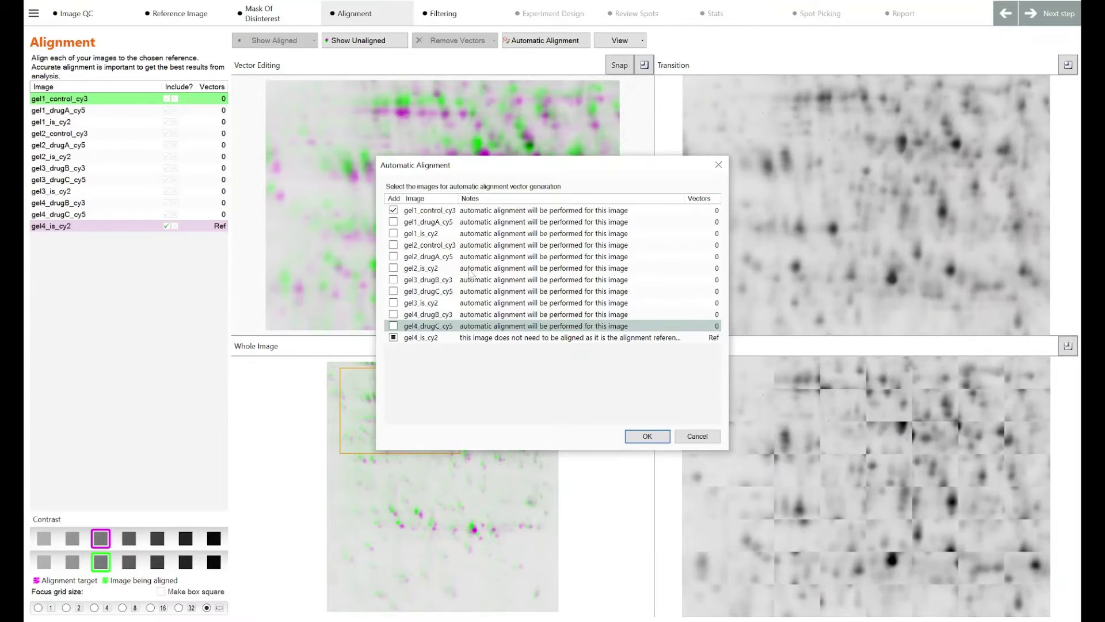
pyautogui.click(489, 341)
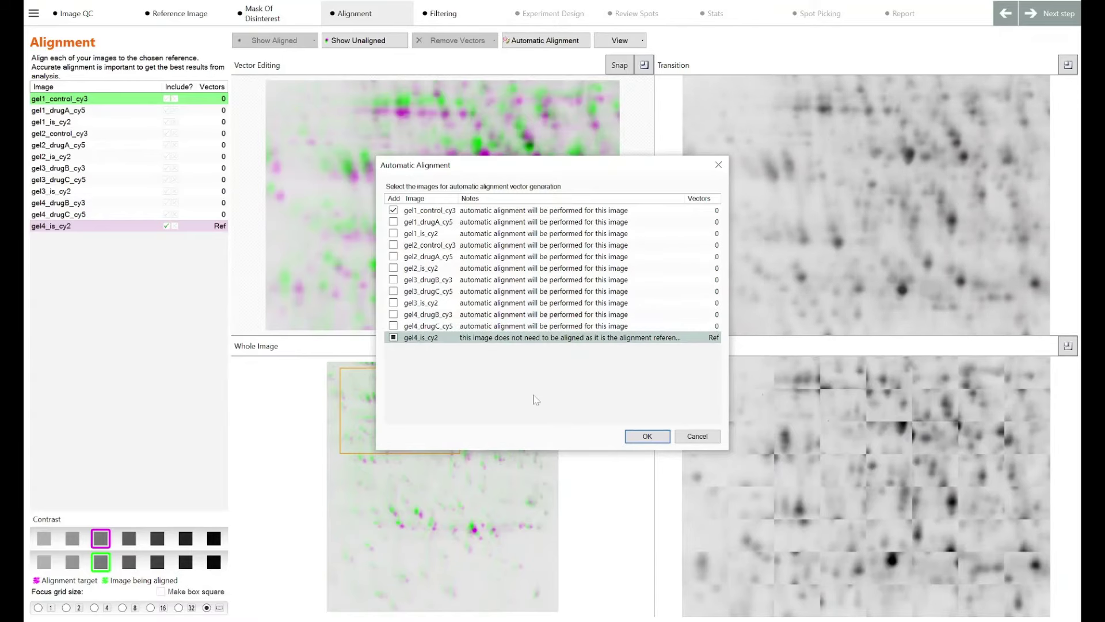
pyautogui.click(647, 437)
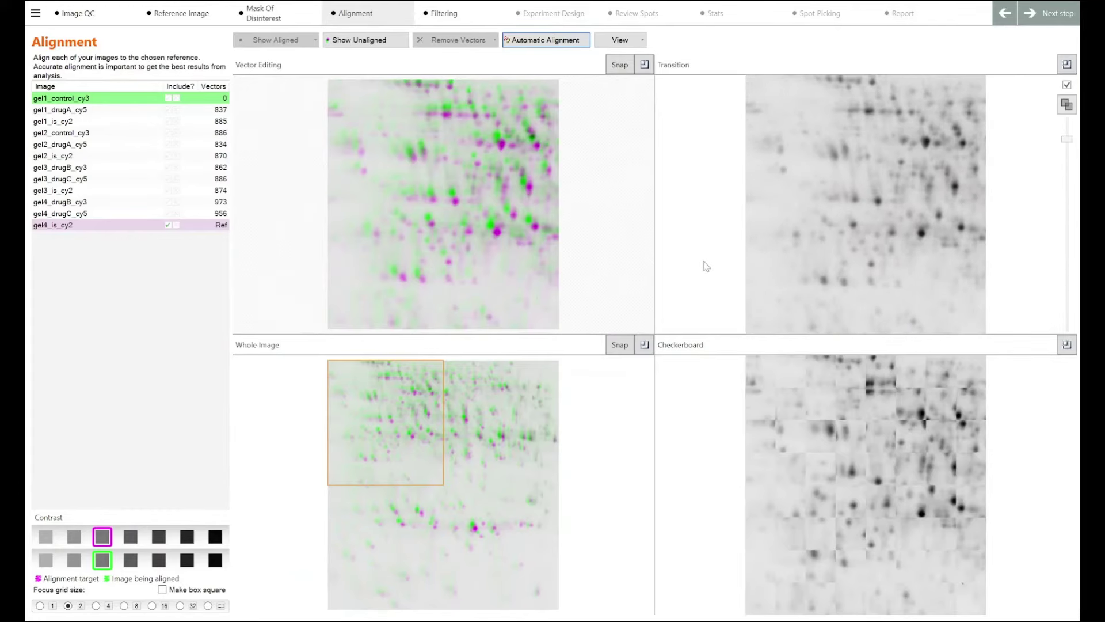
# Step: Add two manual alignment vectors to gel1_control_cy3 in the gel's upper-left quarter, matching green spots to their magenta counterparts
pyautogui.click(454, 199)
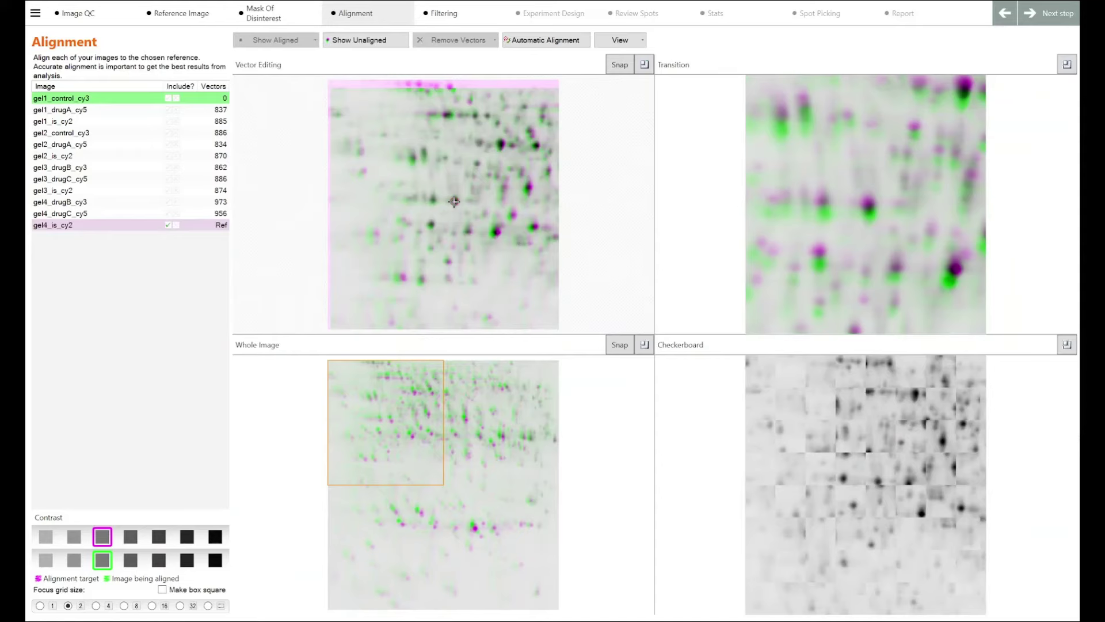
pyautogui.click(454, 201)
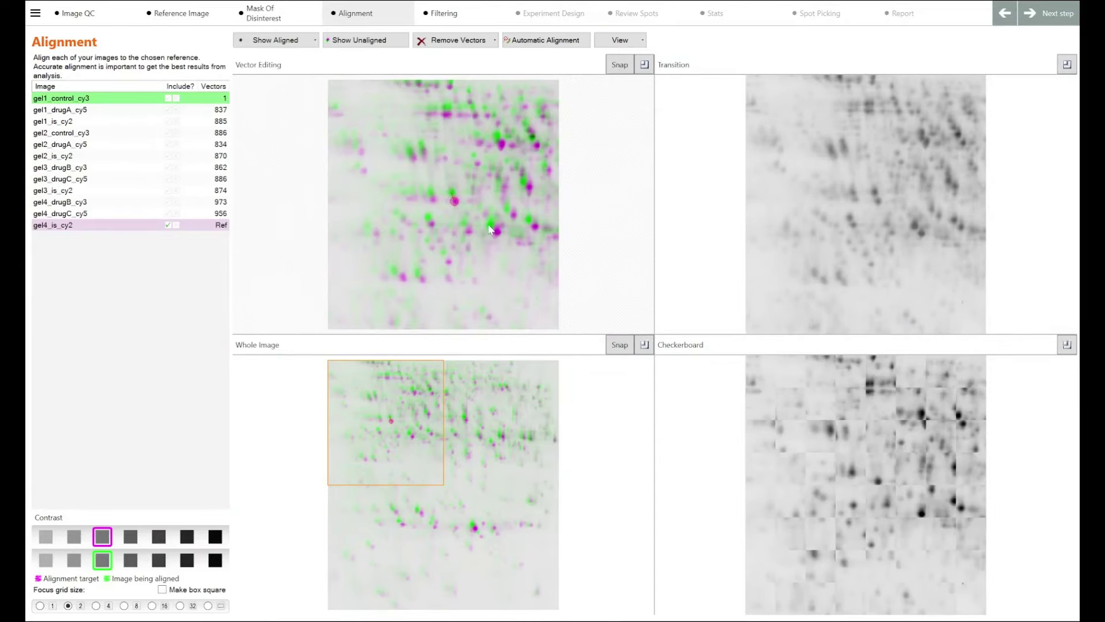
pyautogui.moveTo(489, 224); pyautogui.dragTo(497, 233)
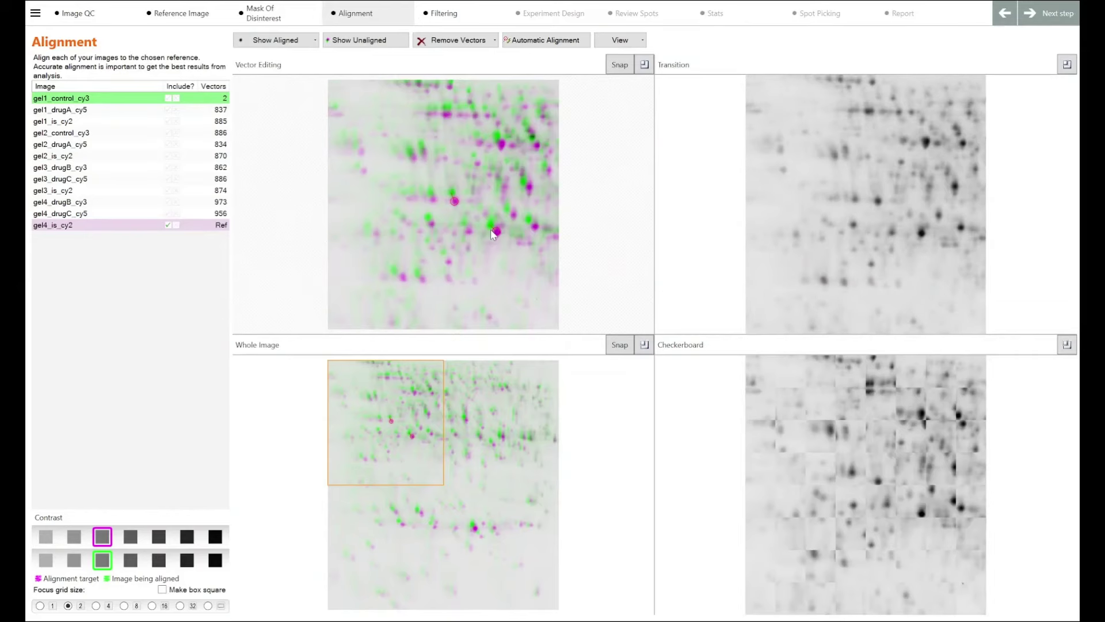
# Step: Focus on the gel's middle-right region and add three manual vectors matching green spots to their magenta counterparts
pyautogui.moveTo(490, 426); pyautogui.dragTo(557, 491)
pyautogui.click(469, 125)
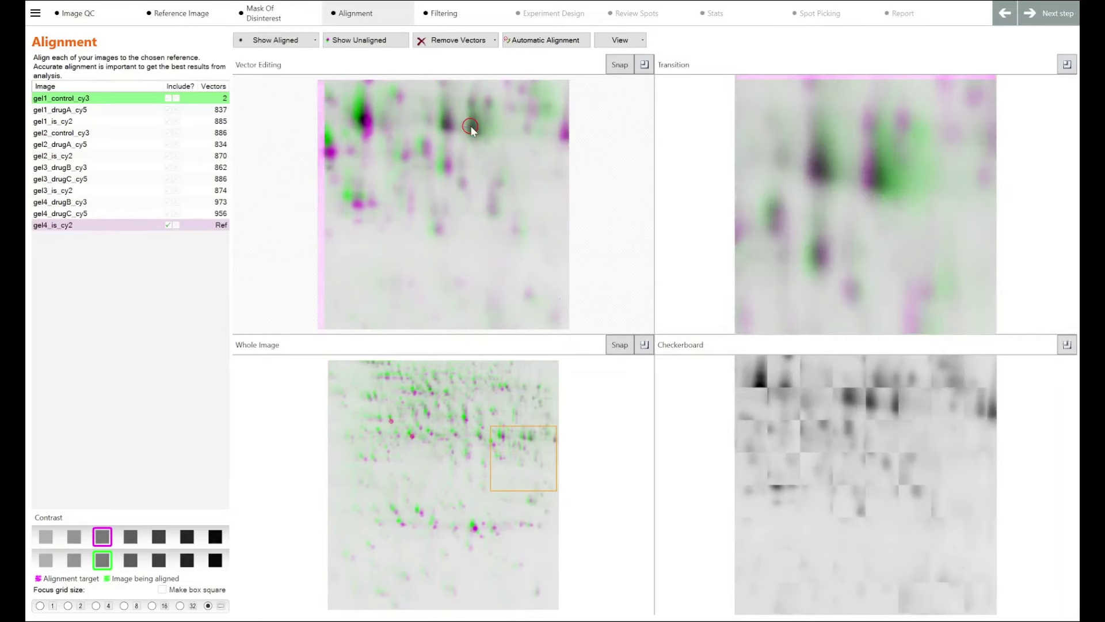
pyautogui.moveTo(353, 116); pyautogui.dragTo(367, 122)
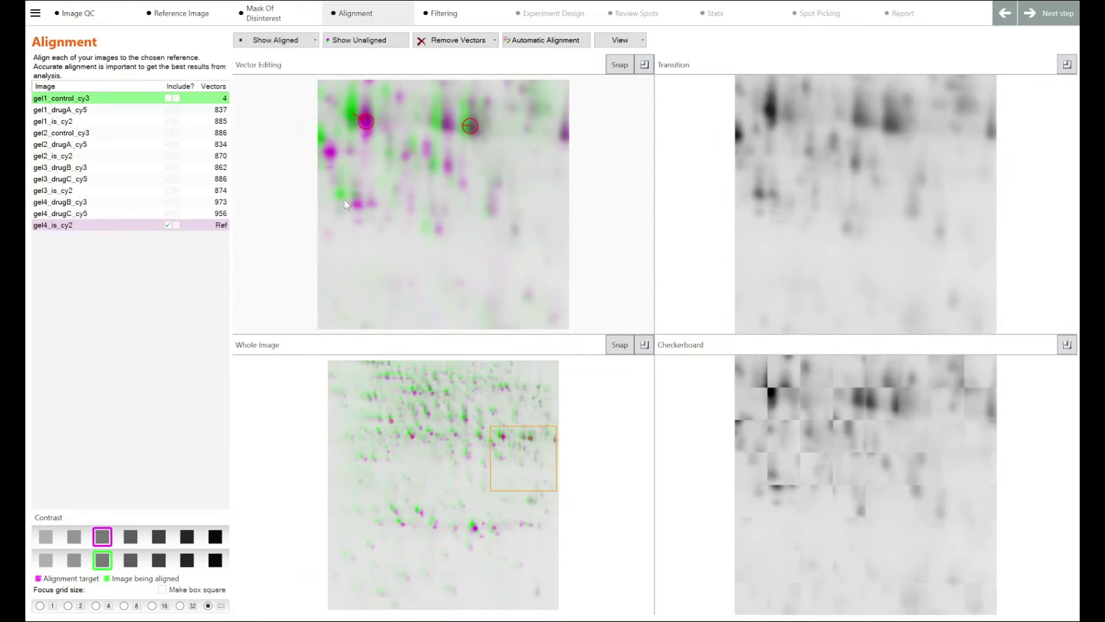
pyautogui.moveTo(341, 196); pyautogui.dragTo(358, 205)
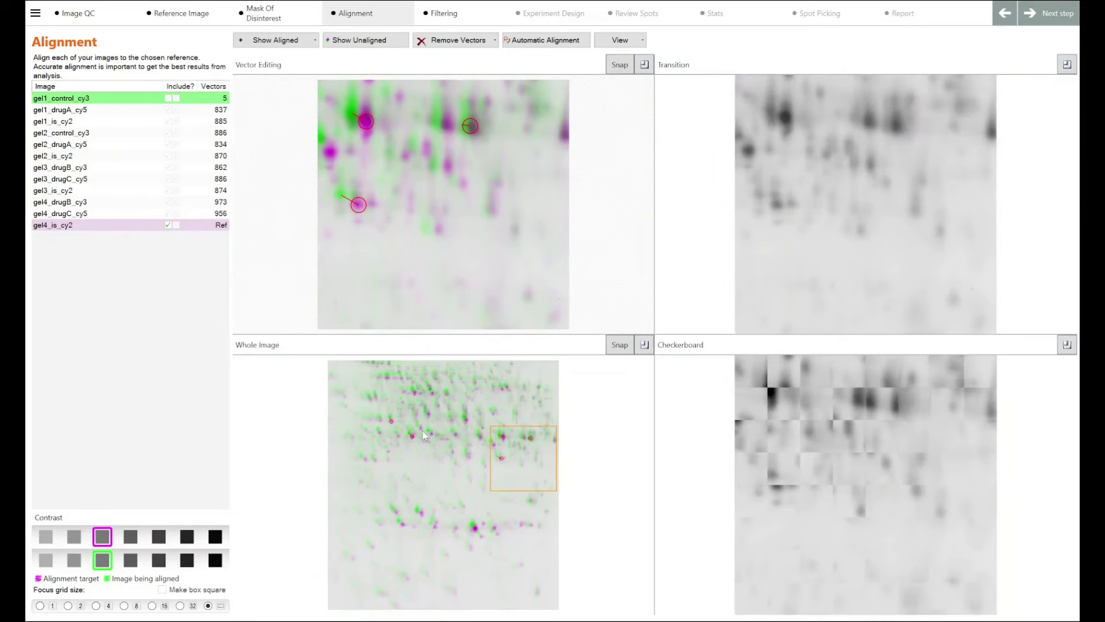
# Step: Refocus on the spot-rich upper-left region of the gel and examine the spot shift in the Transition view
pyautogui.moveTo(422, 393); pyautogui.dragTo(509, 444)
pyautogui.moveTo(341, 366); pyautogui.dragTo(460, 451)
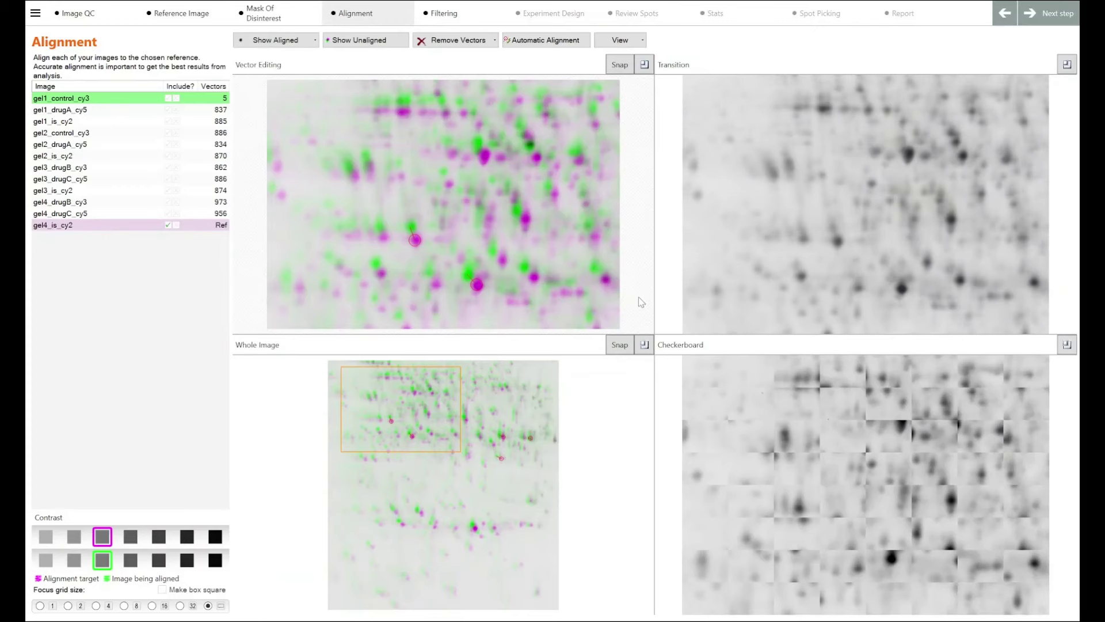
pyautogui.moveTo(816, 254)
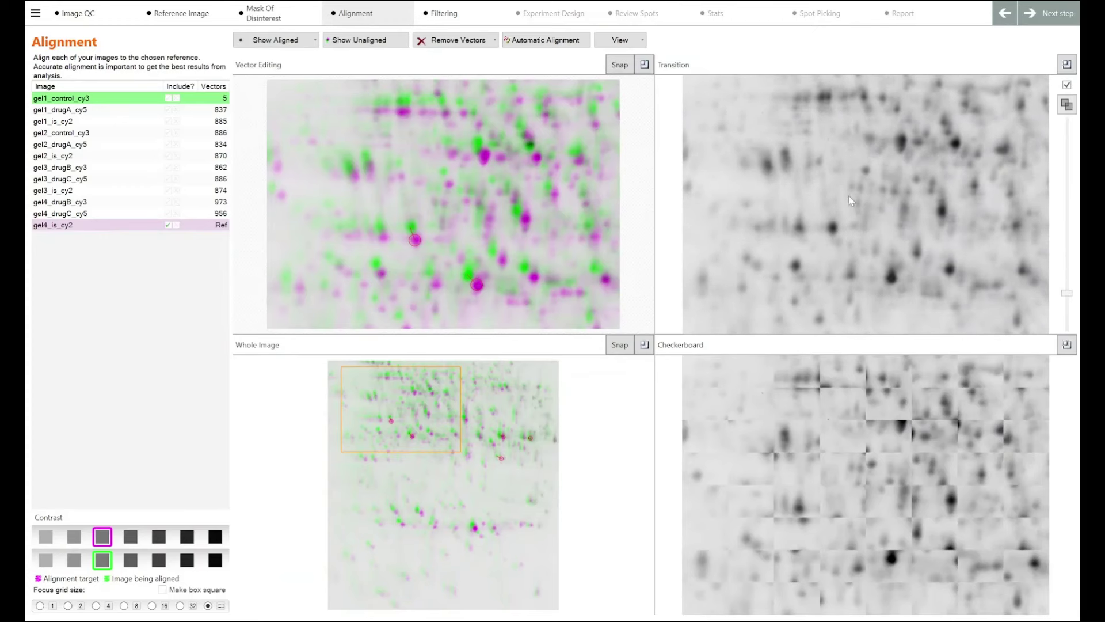